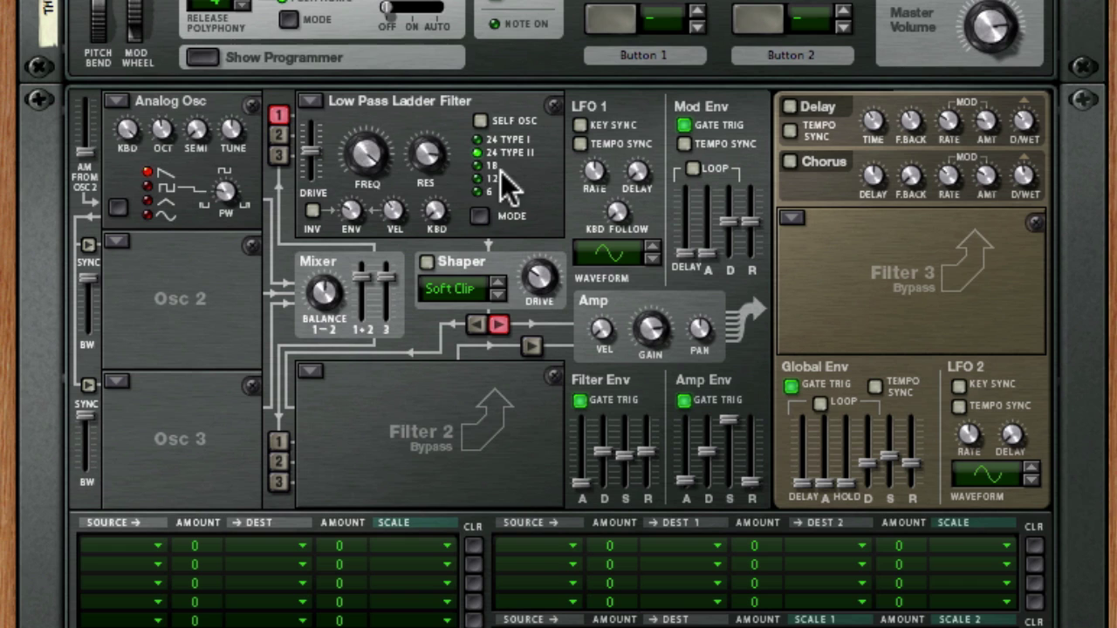
- Sweep the ladder filter's RES knob up to 127, then back down to 0
left_click(382, 159)
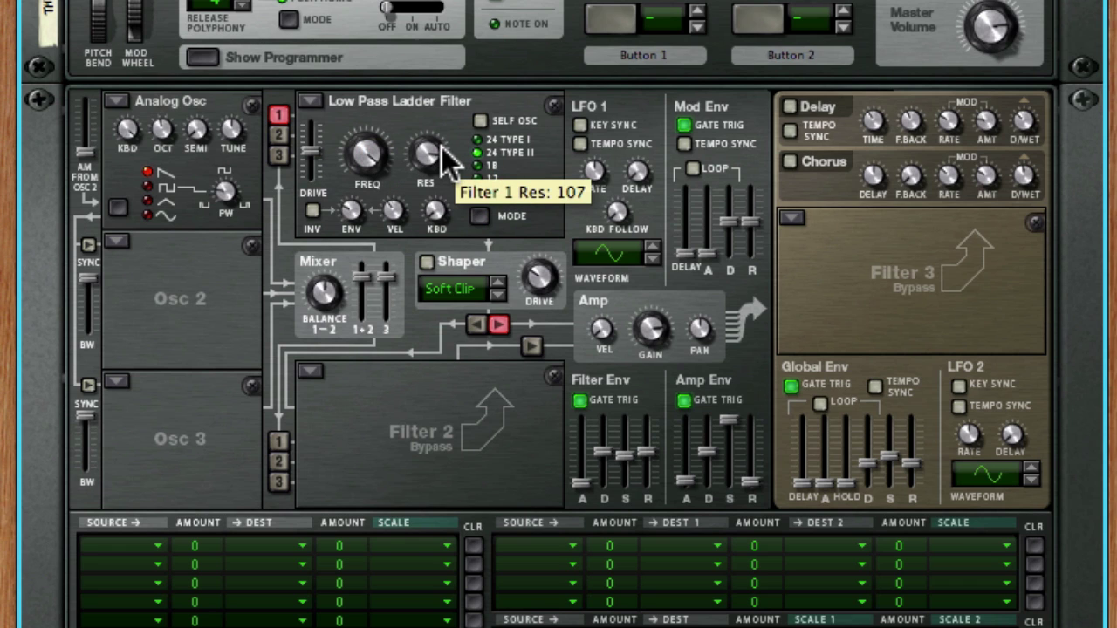
left_click_drag(436, 156, 437, 144)
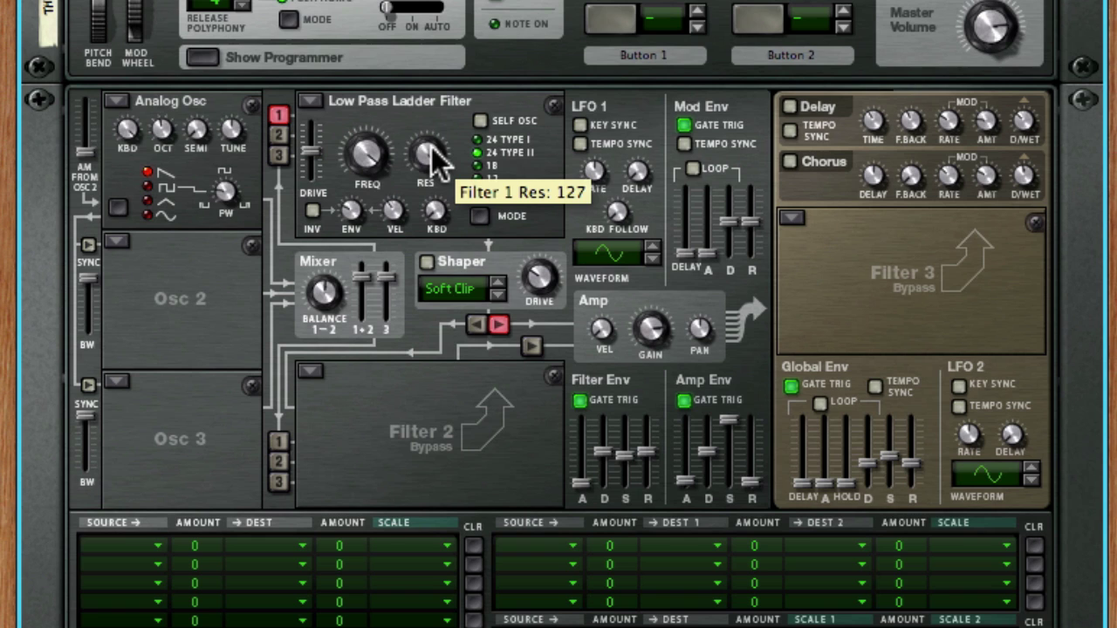
left_click_drag(439, 156, 444, 289)
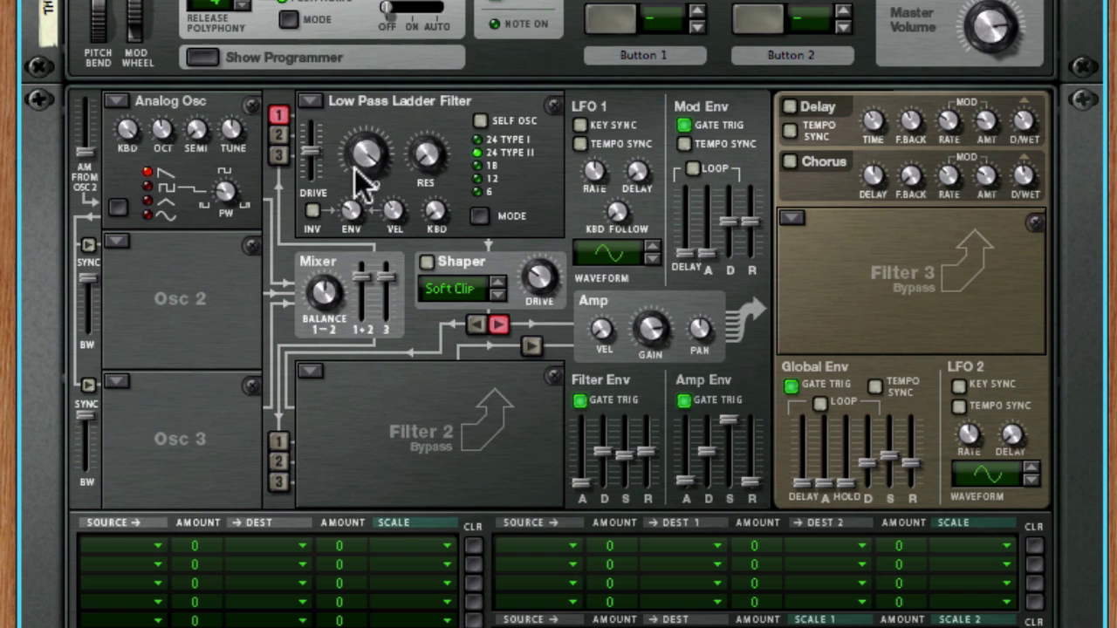
- Raise resonance to 73 and drive to 74, then sweep the cutoff down to 64.8 Hz
left_click_drag(427, 174, 427, 97)
left_click_drag(324, 154, 326, 158)
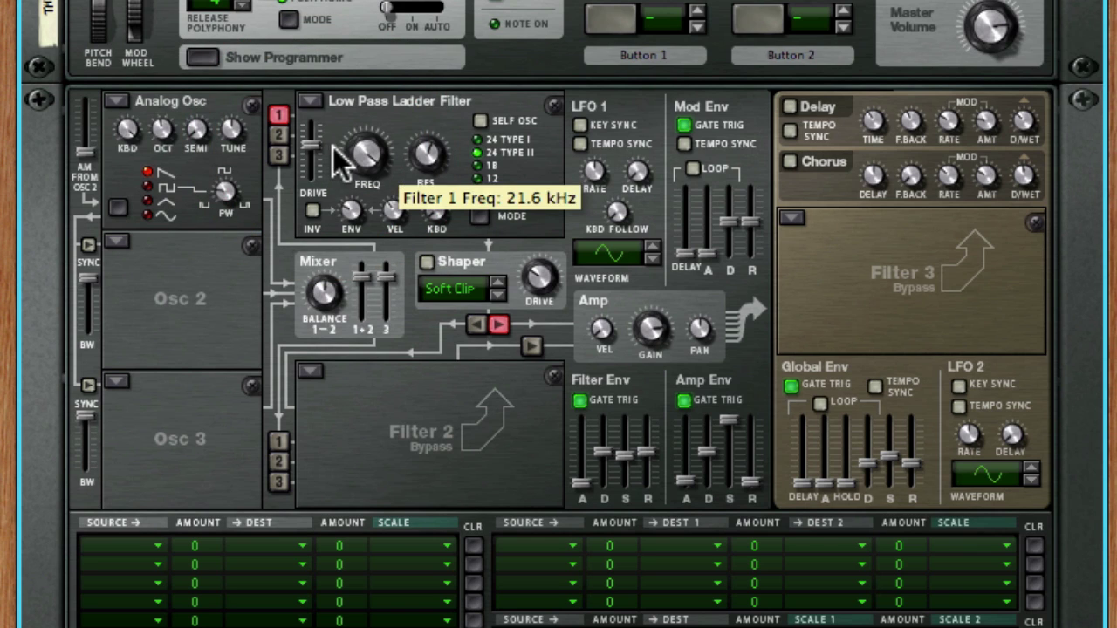
mouse_move(319, 150)
left_mouse_down()
mouse_move(325, 162)
mouse_move(316, 144)
mouse_move(366, 159)
mouse_move(371, 232)
mouse_move(366, 120)
left_mouse_up()
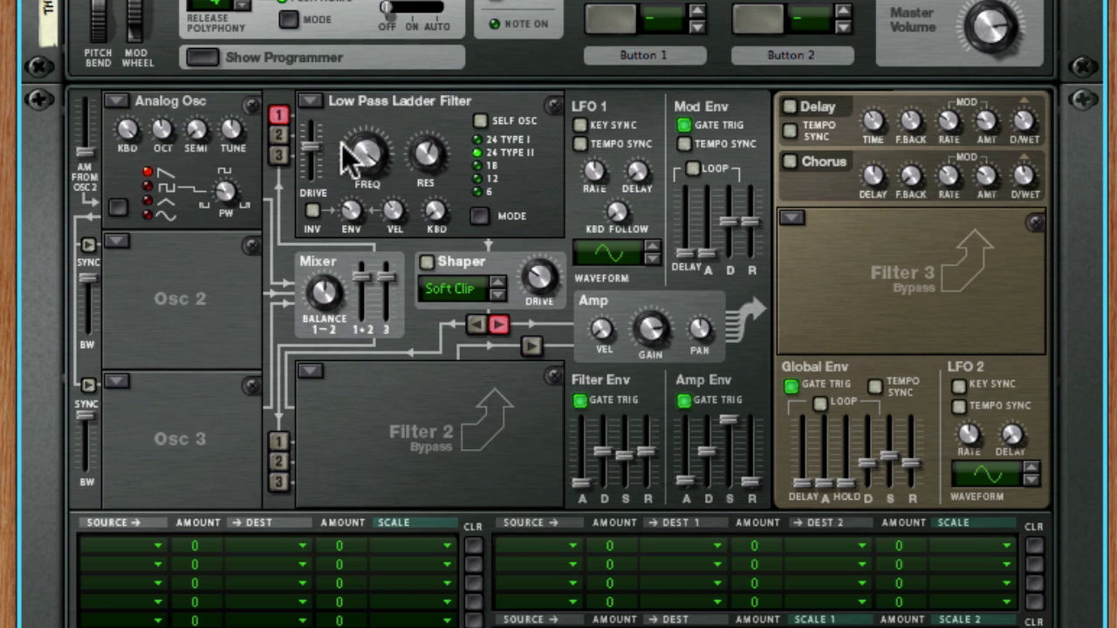
left_click_drag(372, 161, 357, 142)
- Reopen the cutoff to 21.6 kHz, raise resonance to about 119, and increase drive to 85
left_click_drag(425, 156, 414, 119)
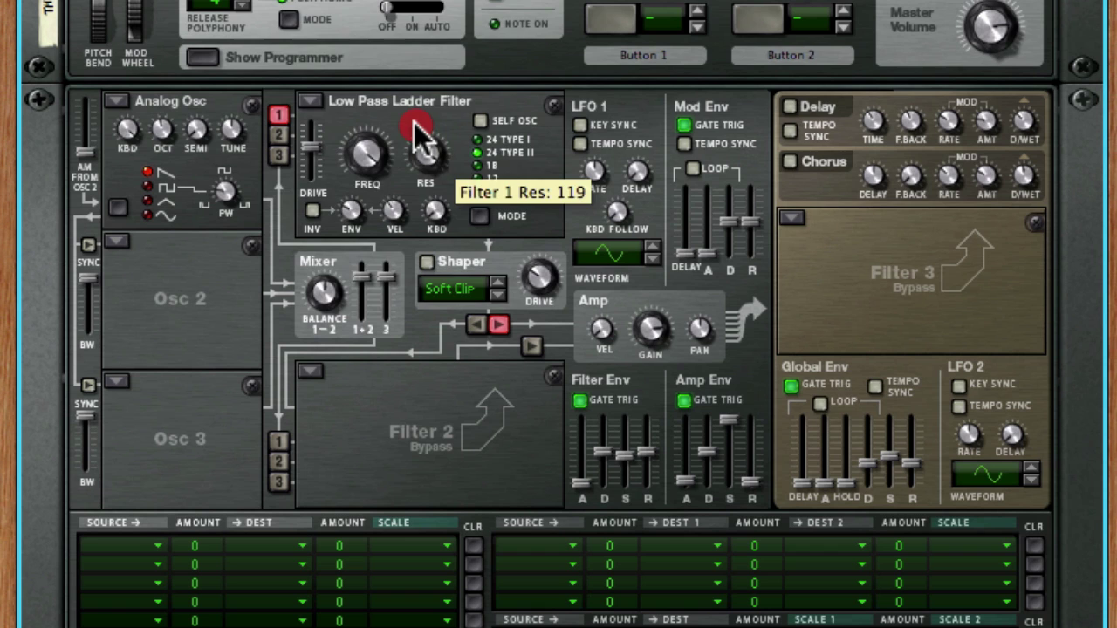
left_click(367, 155)
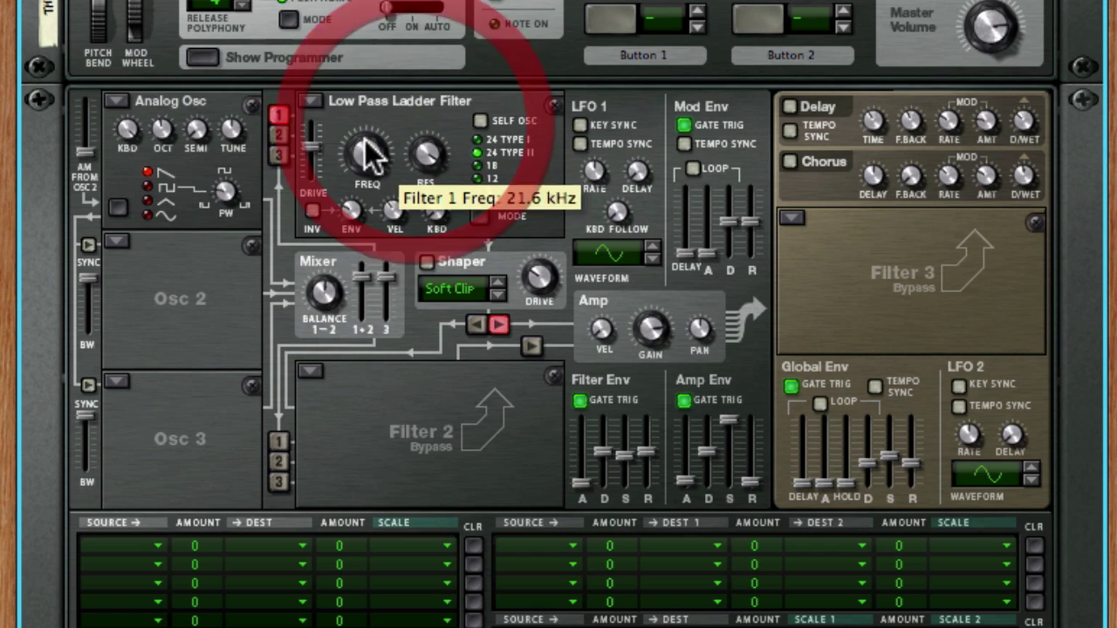
left_click(316, 151)
left_click_drag(316, 146, 356, 228)
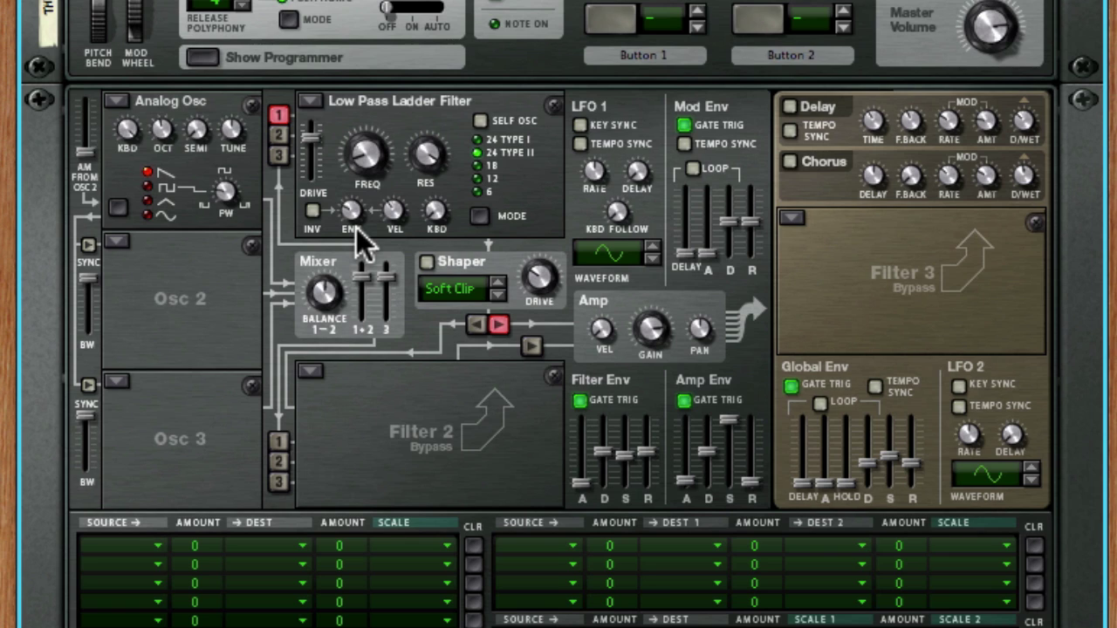
- Toggle Self Osc on and off, then push resonance to 127 and pull it back to 79
left_click(485, 120)
left_click(485, 120)
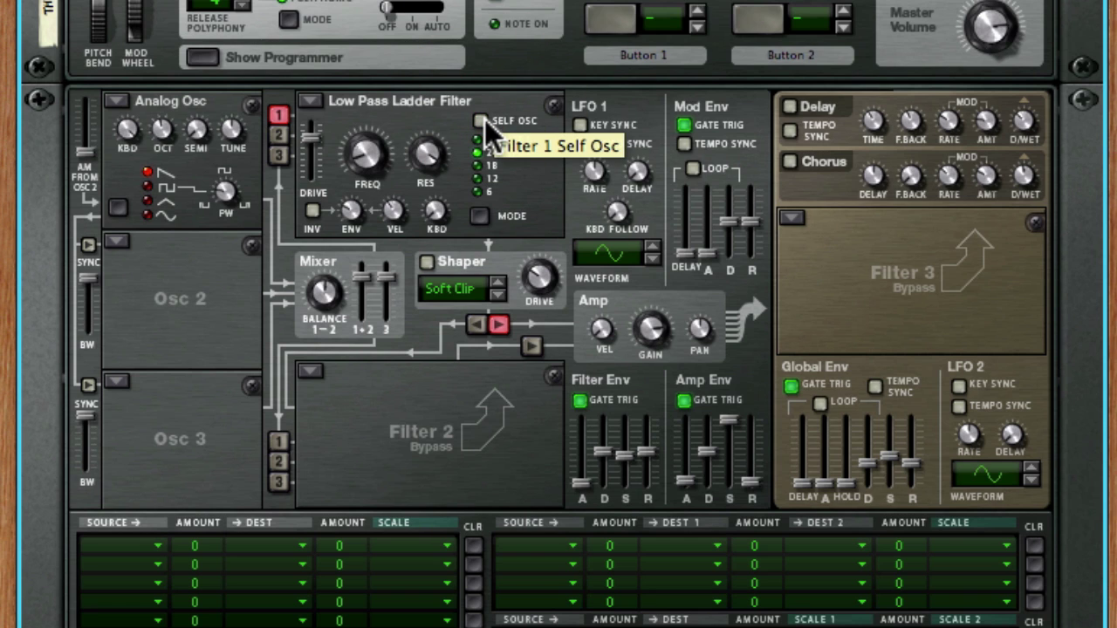
mouse_move(427, 155)
left_mouse_down()
mouse_move(436, 150)
mouse_move(438, 171)
mouse_move(442, 142)
left_mouse_up()
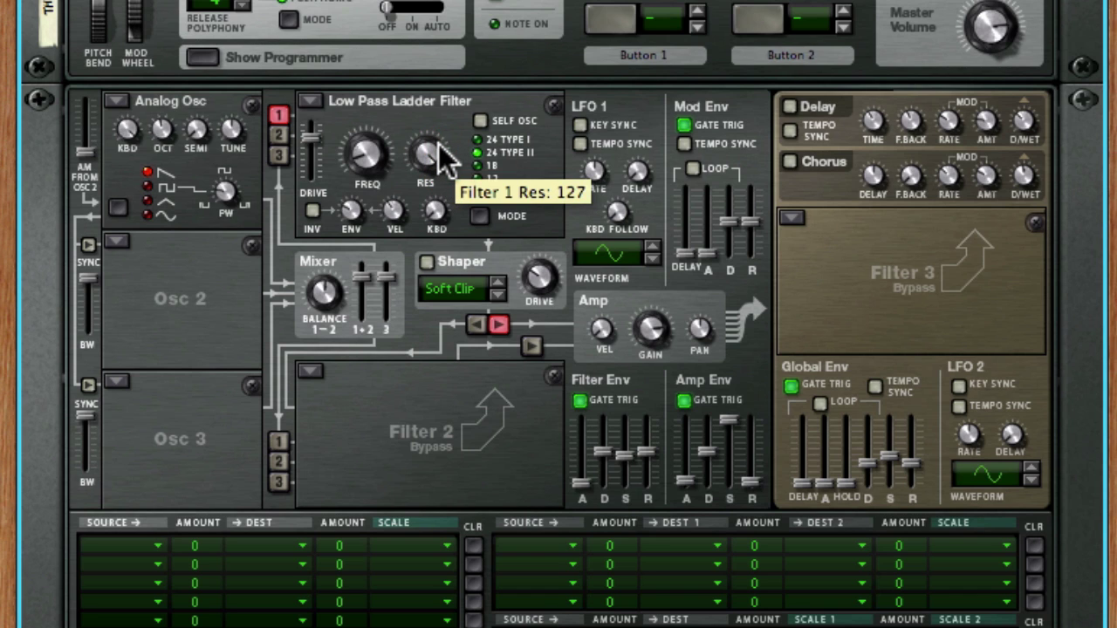
left_click_drag(442, 154, 445, 192)
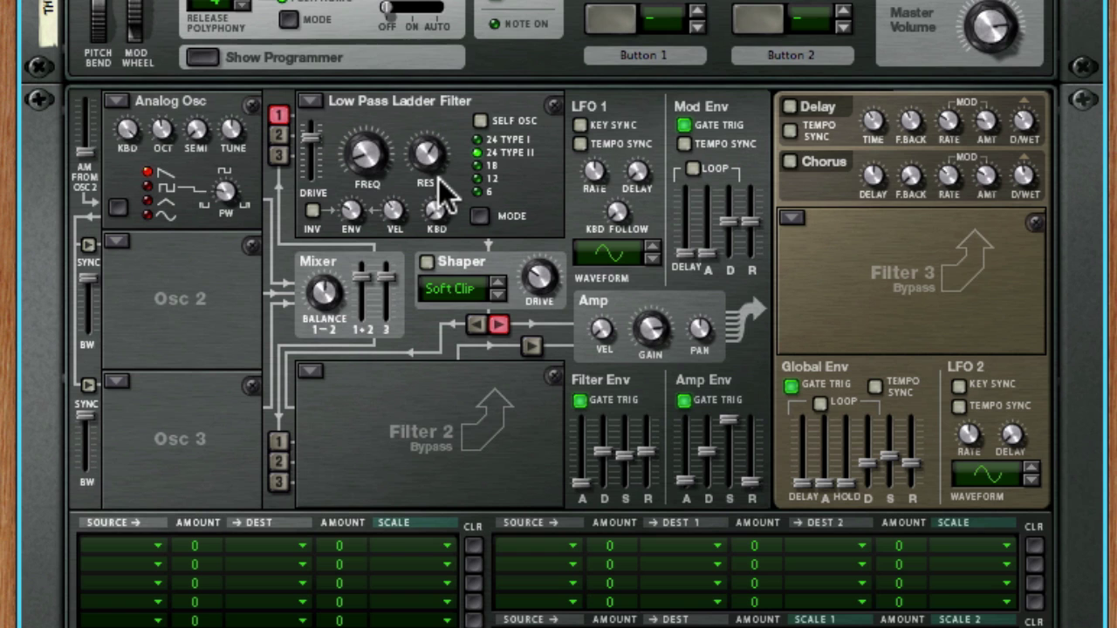
- Enable Self Osc with resonance 127, lower Master Volume, and sweep the cutoff up to 21.6 kHz
left_click(480, 121)
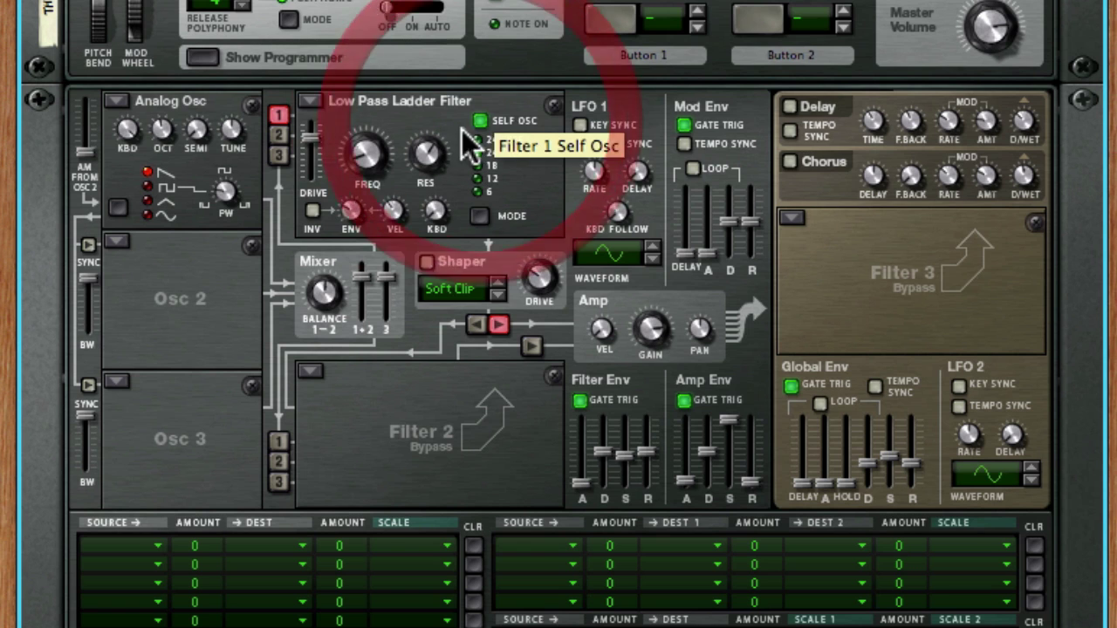
left_click_drag(436, 166, 435, 78)
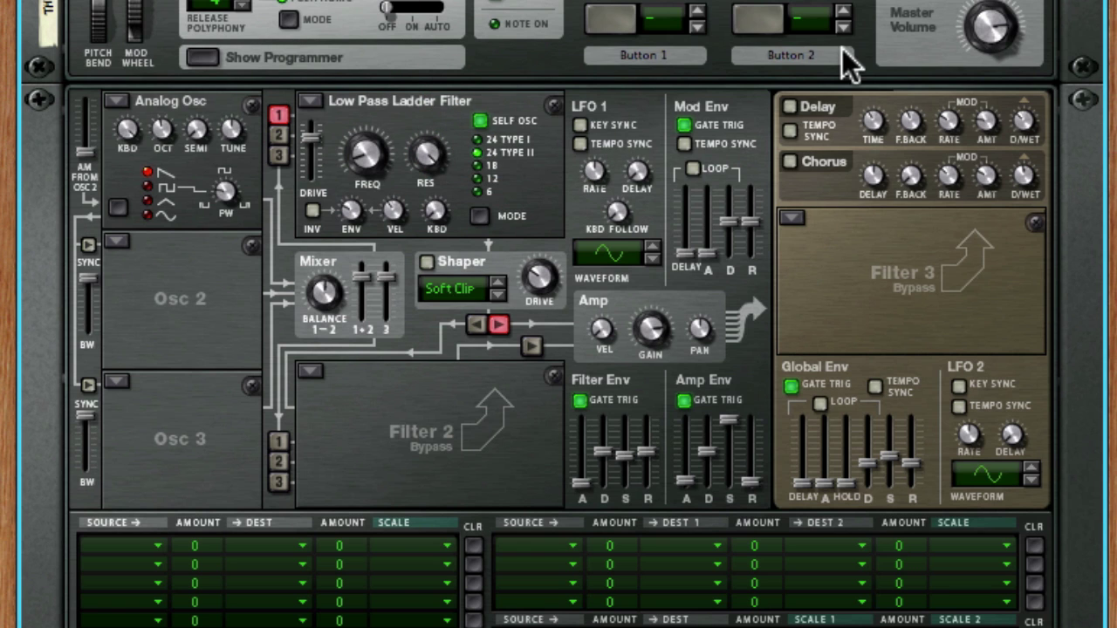
left_click_drag(976, 20, 984, 39)
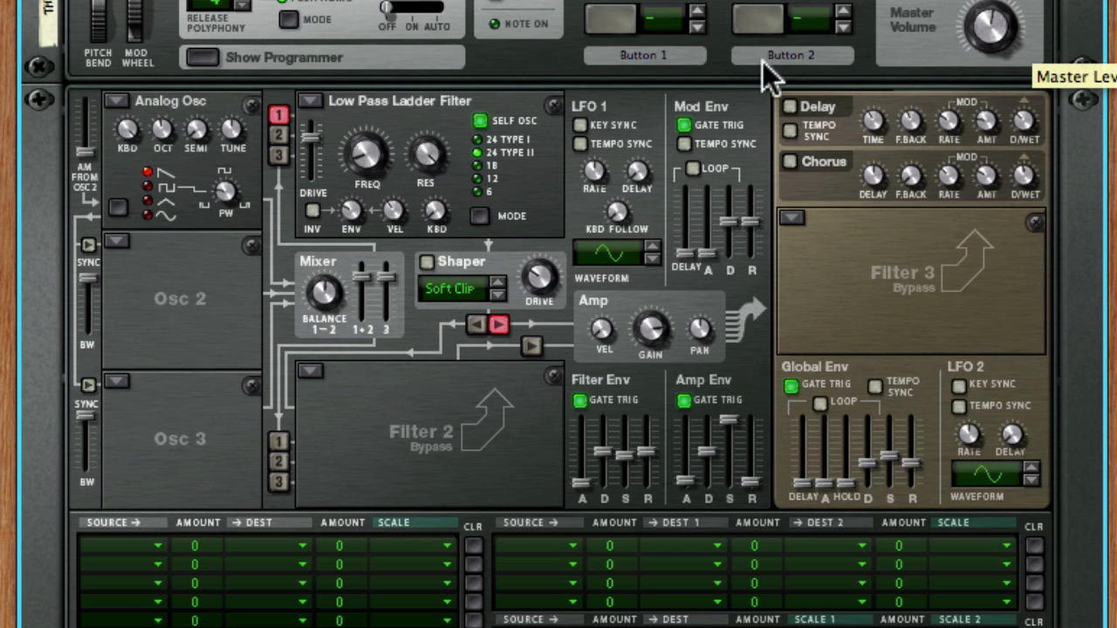
mouse_move(369, 159)
left_mouse_down()
mouse_move(361, 167)
mouse_move(369, 87)
mouse_move(367, 166)
left_mouse_up()
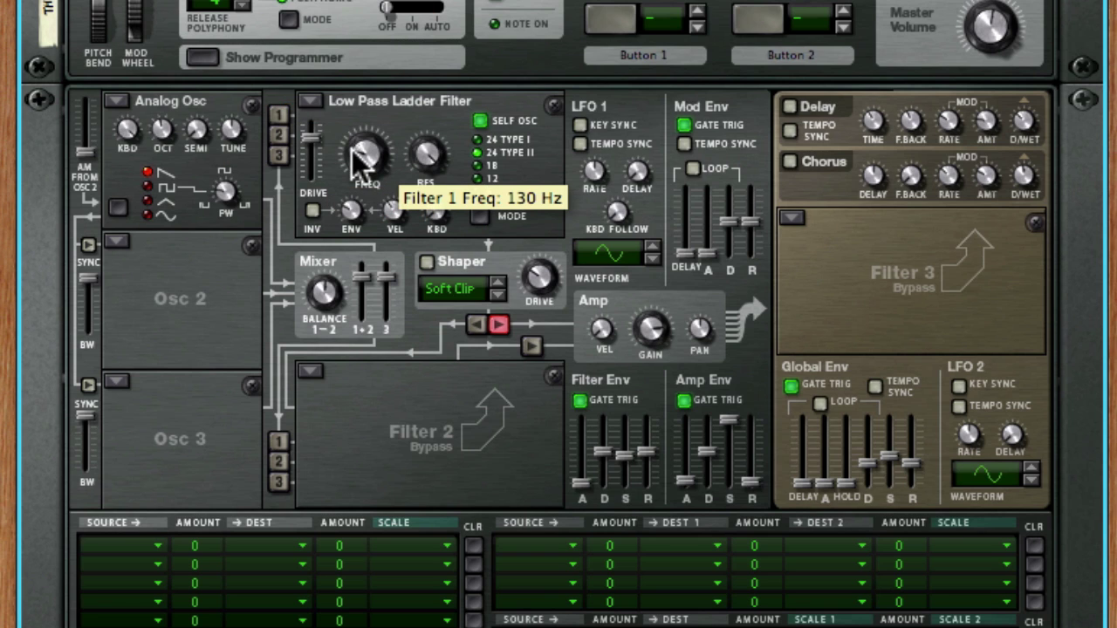
left_click_drag(358, 151, 367, 95)
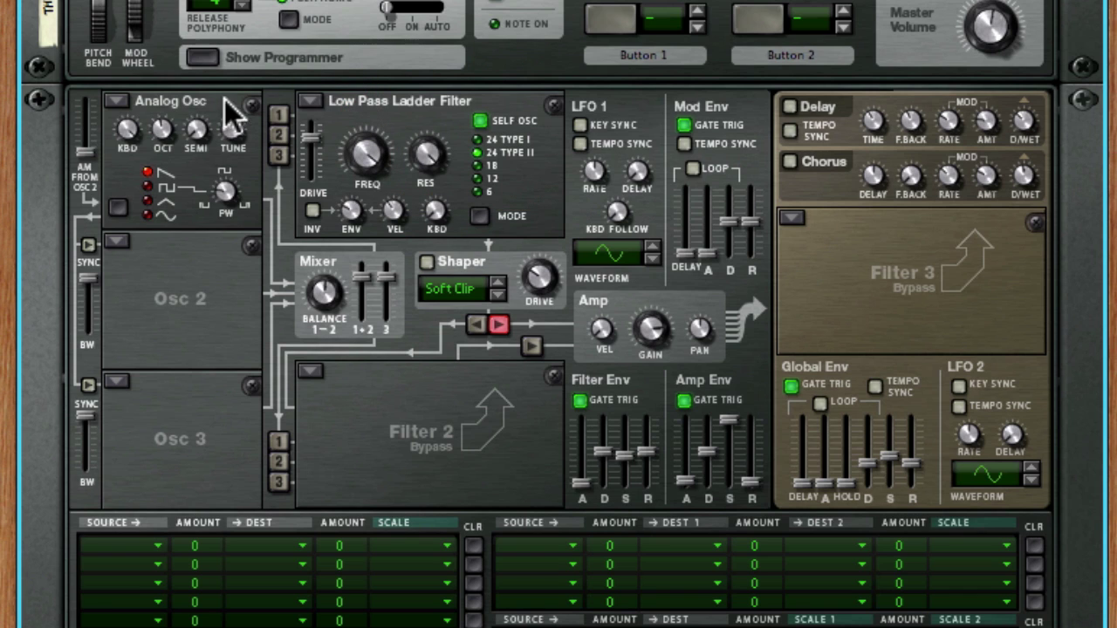
- Set Osc 1 to Noise, route it into Filter 1, and sweep the cutoff from 48.1 Hz upward
left_click(118, 101)
left_click(162, 228)
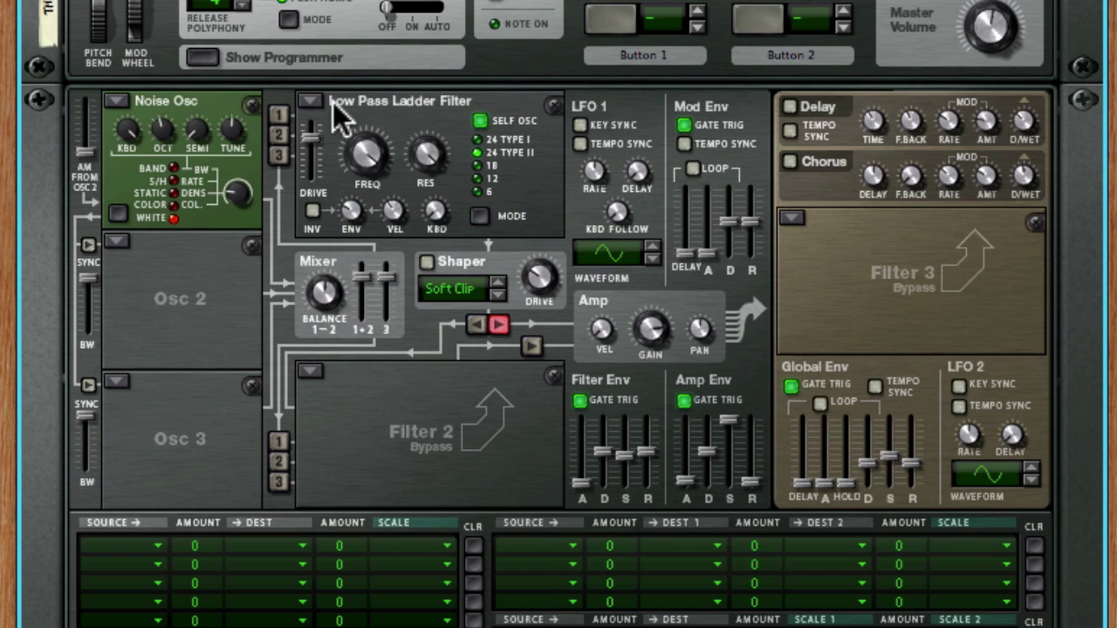
mouse_move(375, 156)
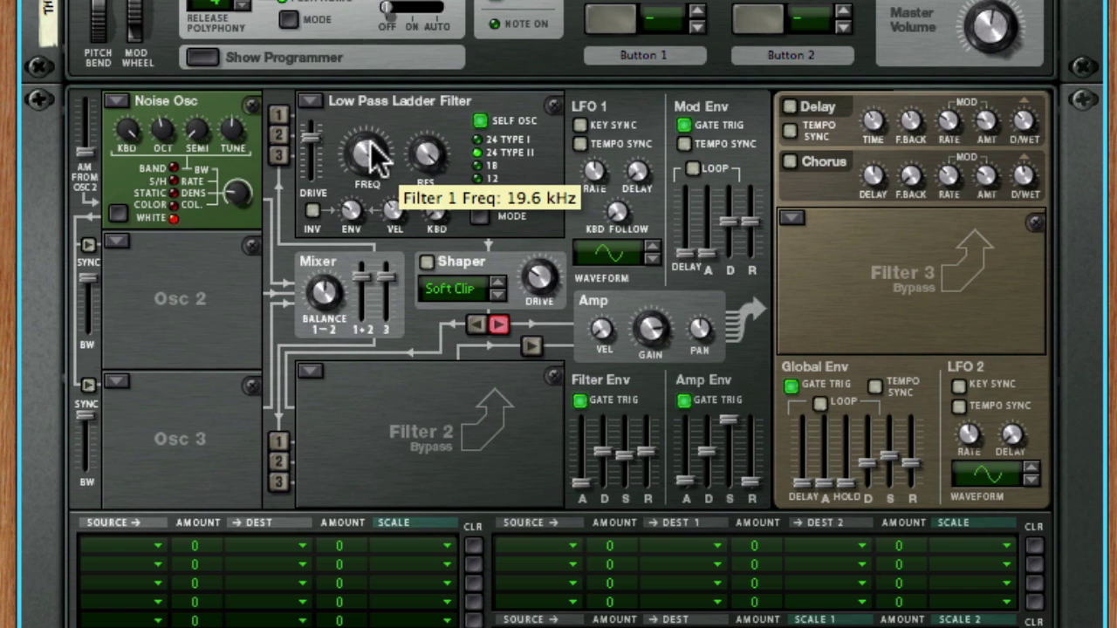
left_click_drag(375, 156, 288, 131)
left_click(279, 117)
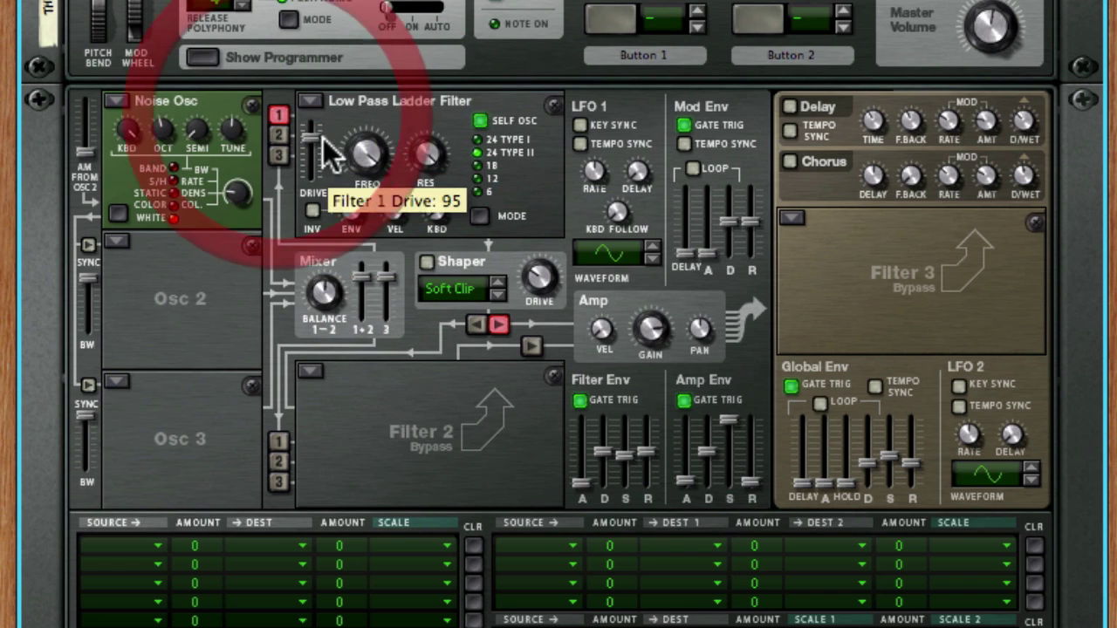
mouse_move(357, 150)
left_mouse_down()
mouse_move(369, 228)
mouse_move(367, 146)
left_mouse_up()
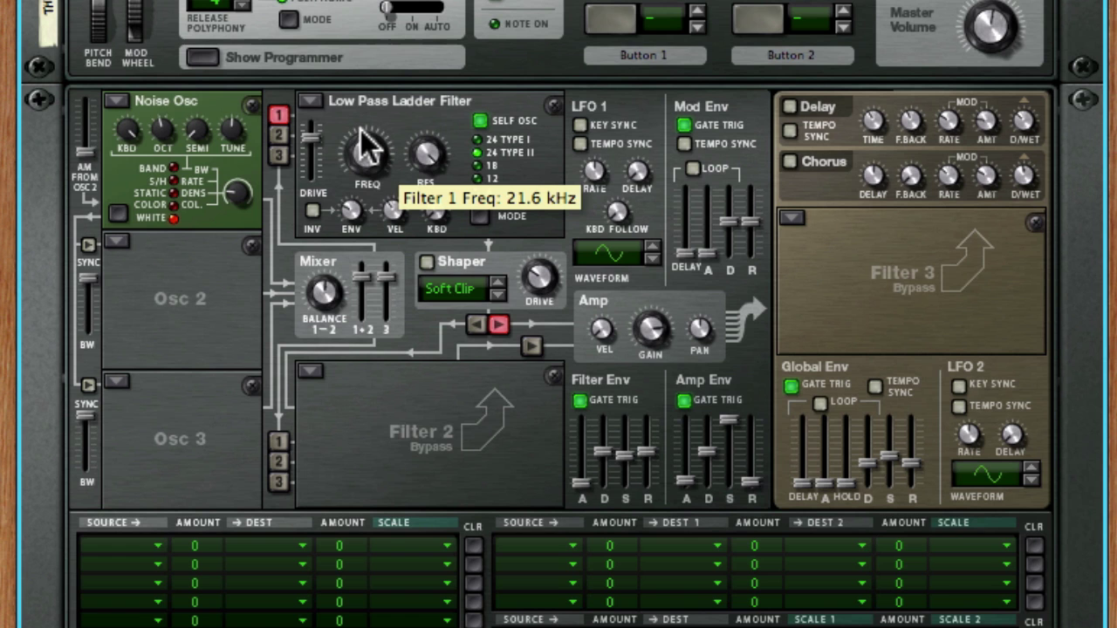
- Change Filter 1 to a State Variable filter in Peak mode
left_click(311, 102)
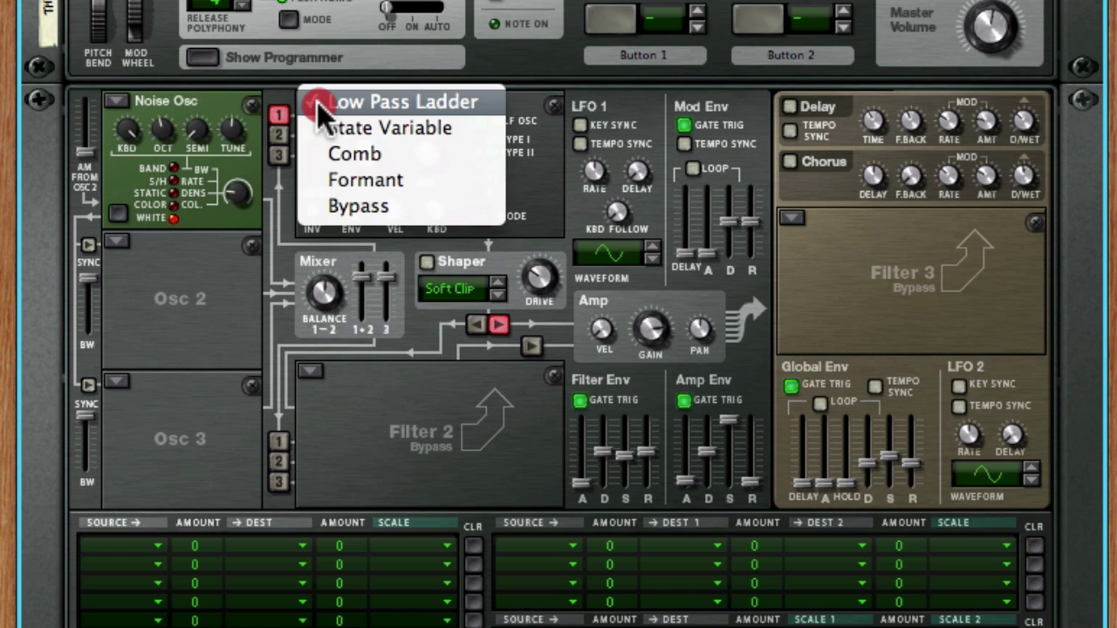
left_click(345, 154)
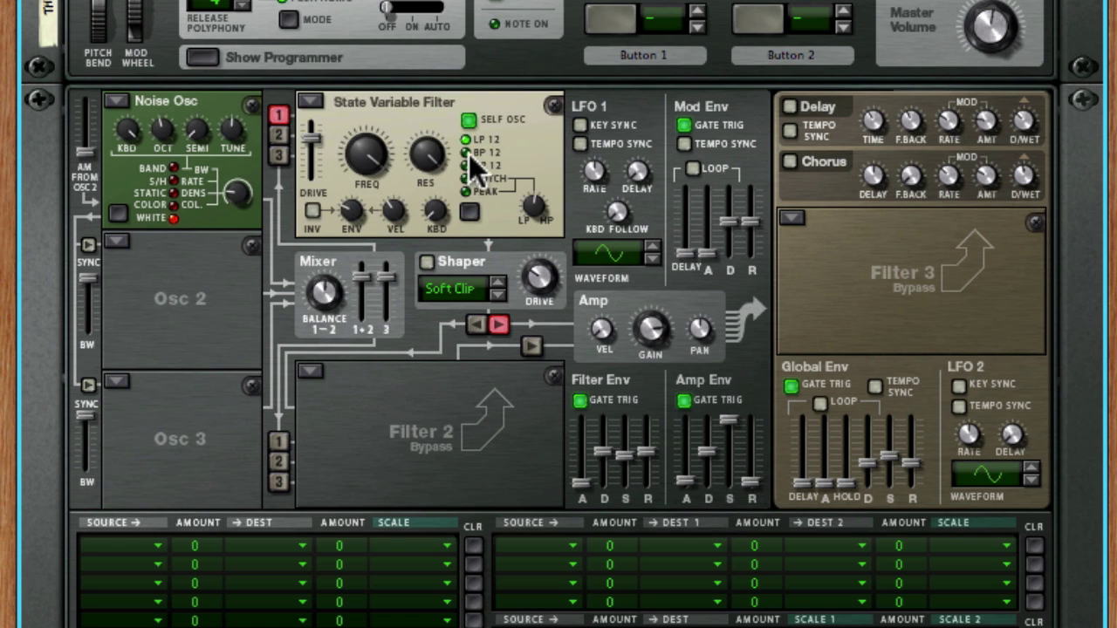
left_click(467, 162)
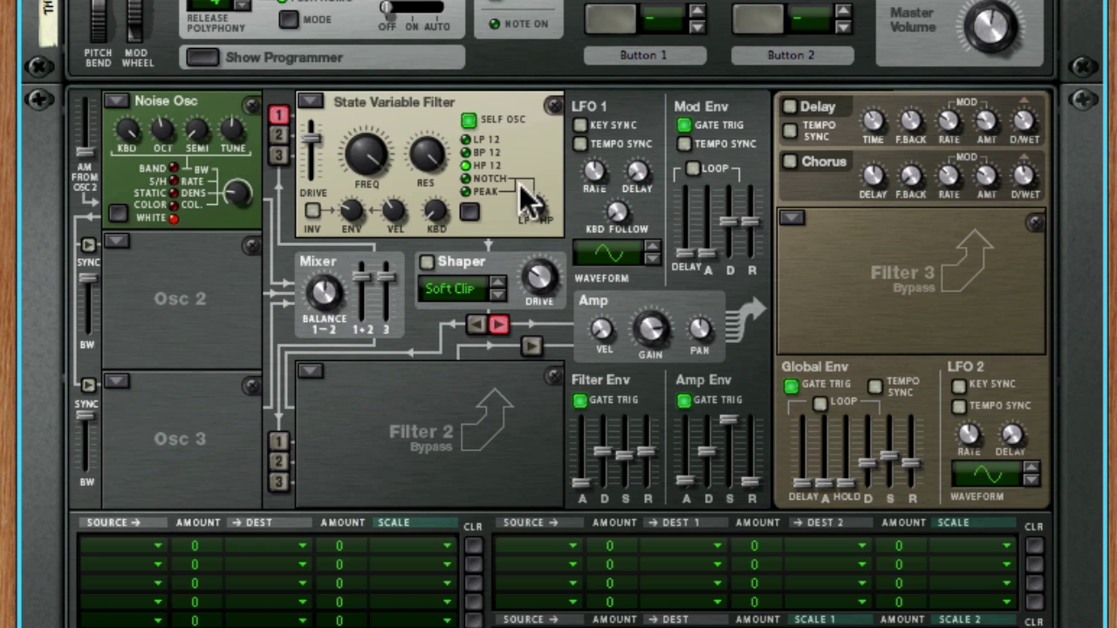
left_click(464, 192)
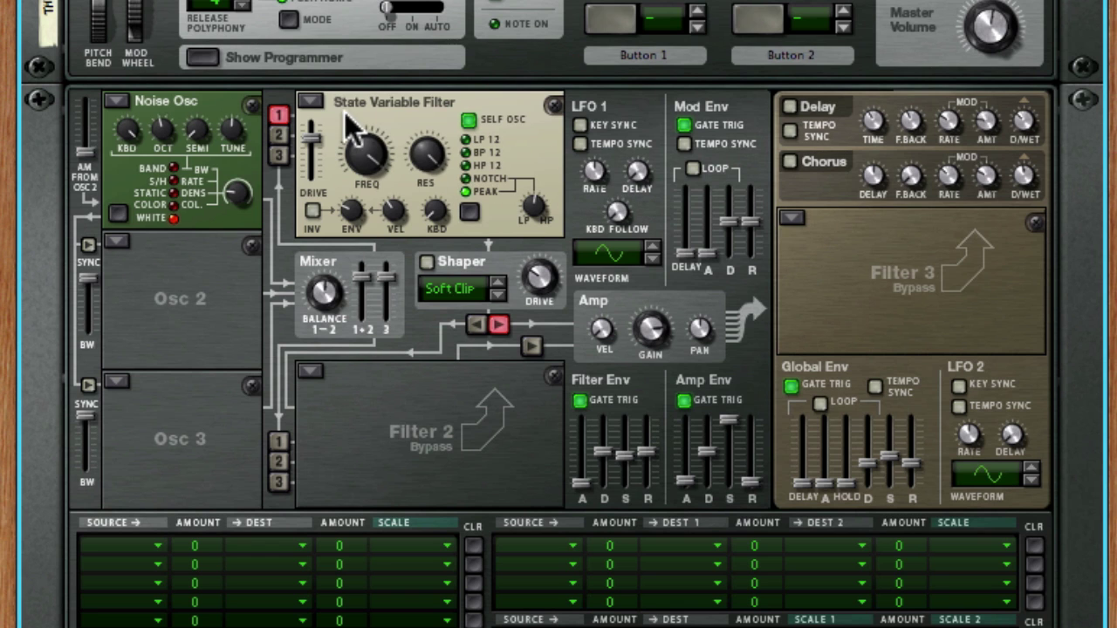
left_click(316, 102)
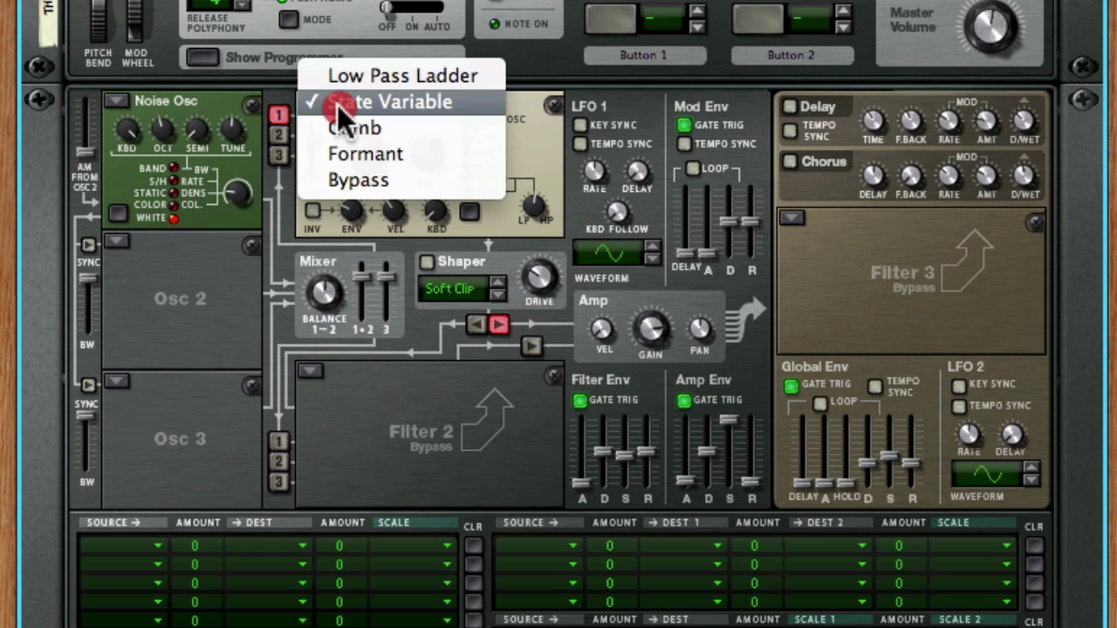
- Switch Filter 1 to Comb and Osc 1 to Analog, then sweep comb frequency to 143 Hz and adjust drive
left_click(462, 134)
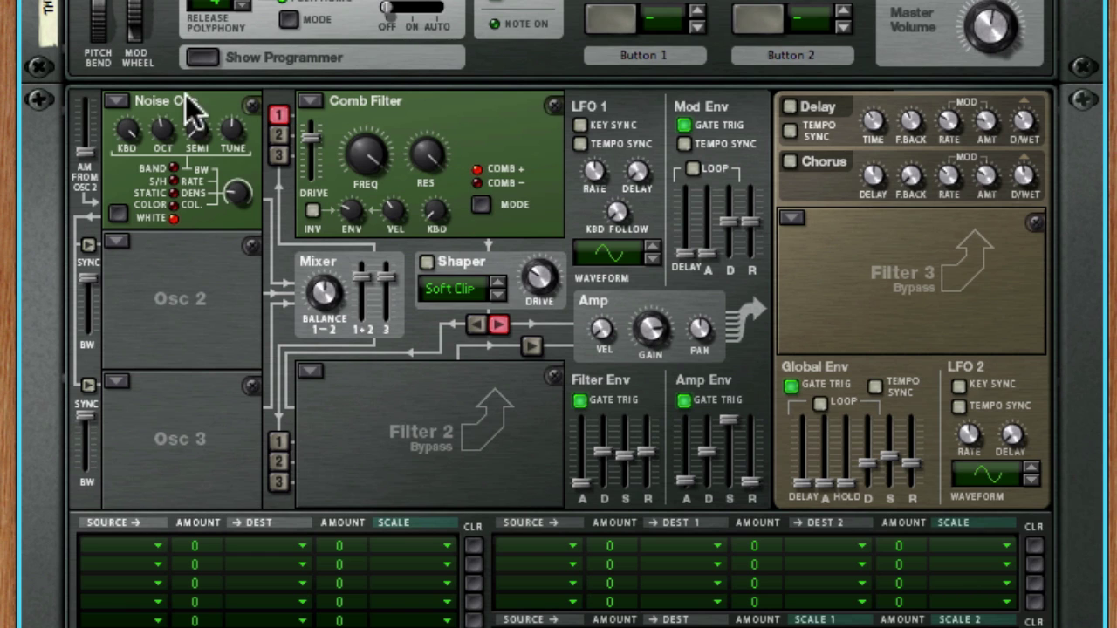
left_click(116, 101)
left_click(174, 3)
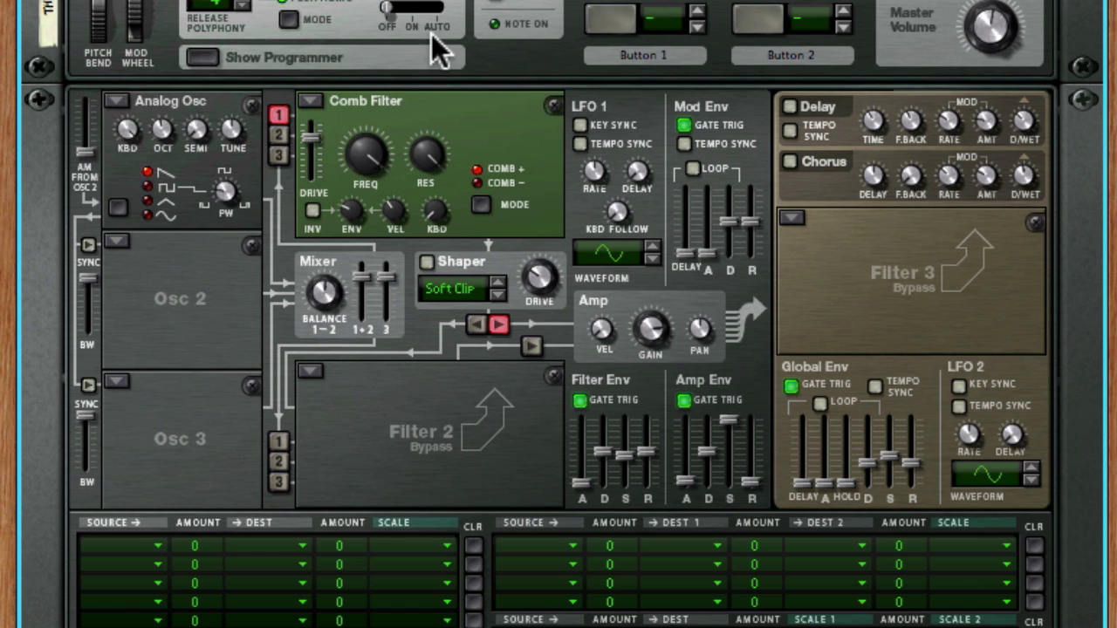
left_click_drag(371, 151, 381, 172)
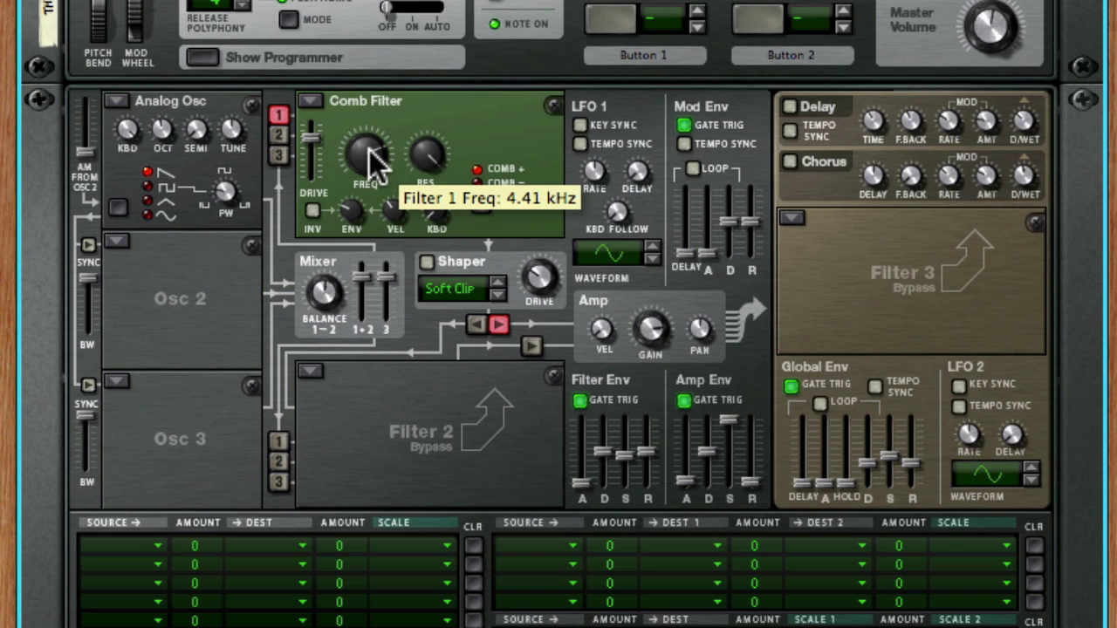
left_click_drag(371, 179, 362, 220)
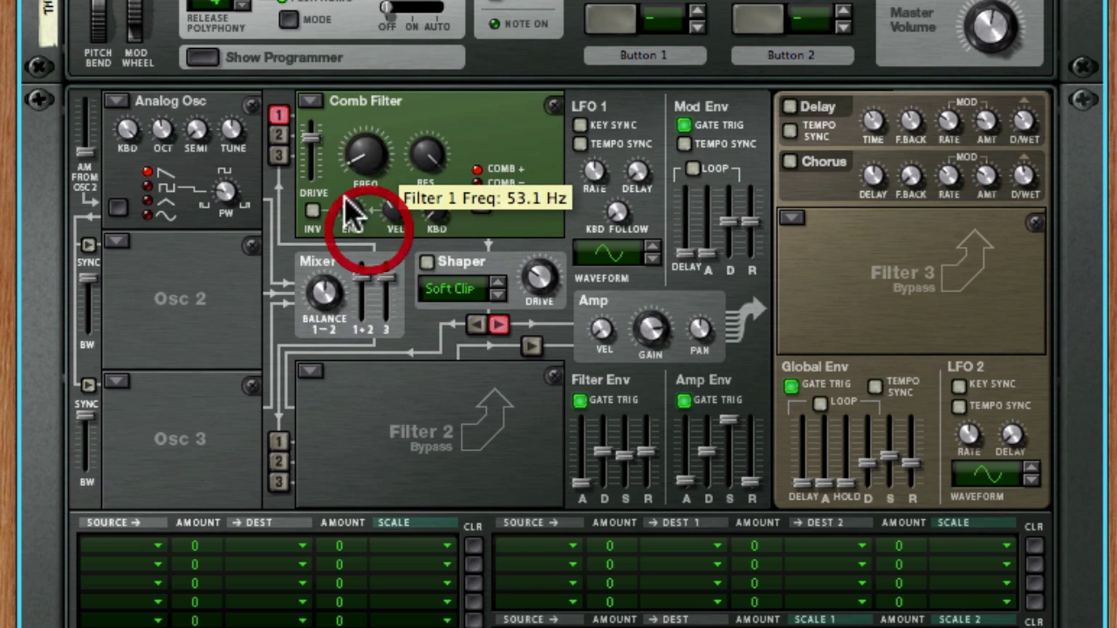
left_click_drag(313, 138, 358, 93)
- Change Filter 1 to Formant and move the X/Y vowel position to 108,104
left_click(311, 102)
left_click(335, 127)
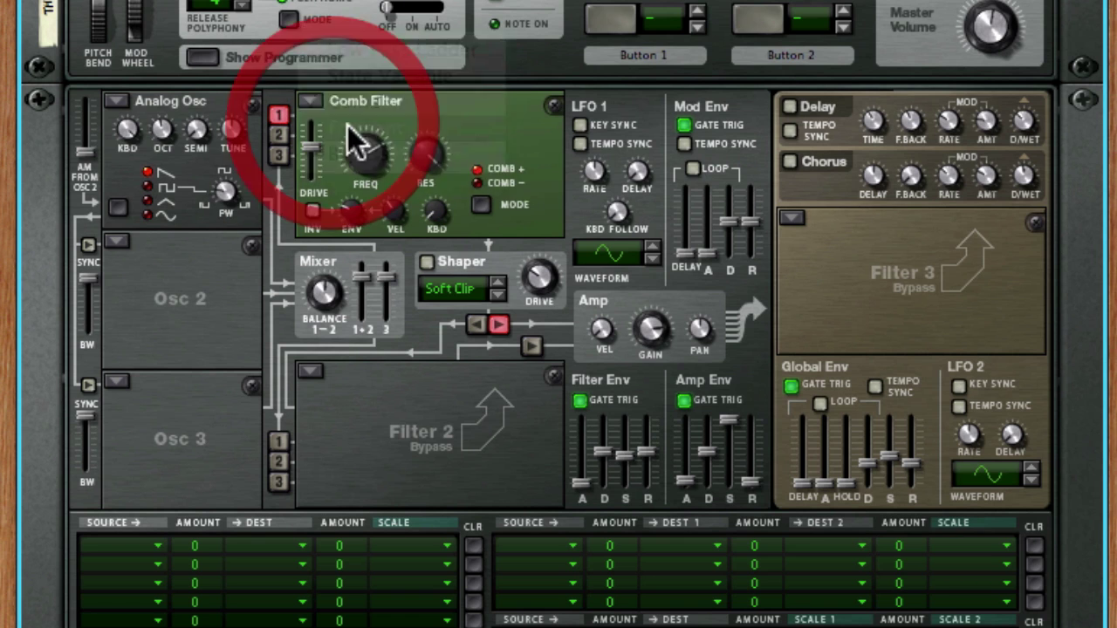
mouse_move(511, 130)
left_mouse_down()
mouse_move(439, 209)
mouse_move(514, 163)
mouse_move(518, 212)
mouse_move(474, 158)
mouse_move(464, 179)
mouse_move(502, 140)
mouse_move(514, 143)
mouse_move(463, 195)
mouse_move(464, 169)
mouse_move(515, 155)
mouse_move(515, 142)
left_mouse_up()
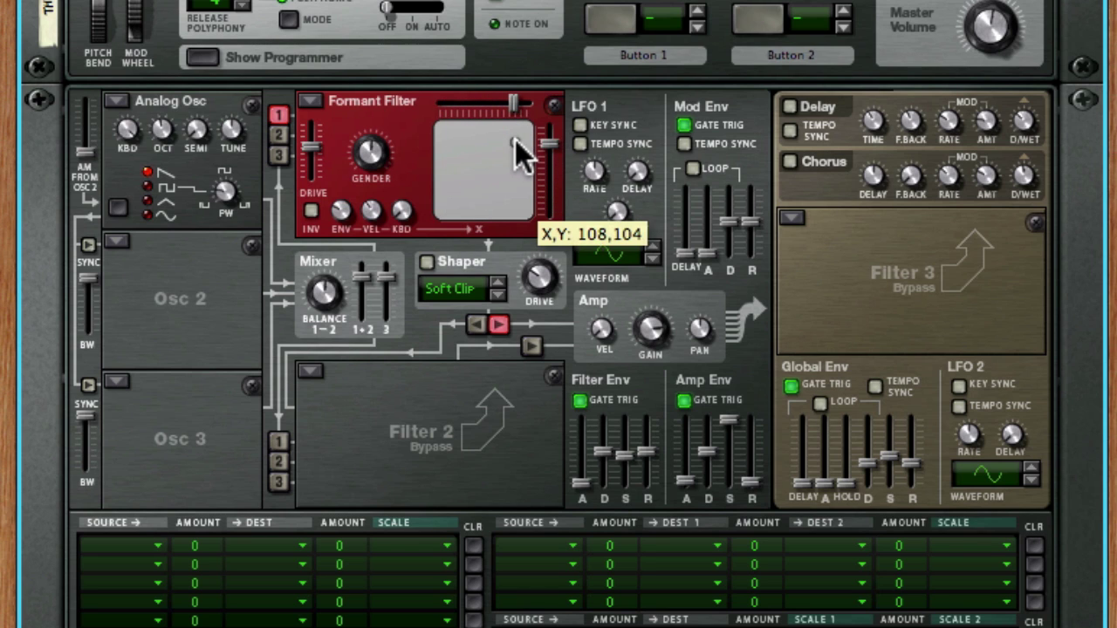